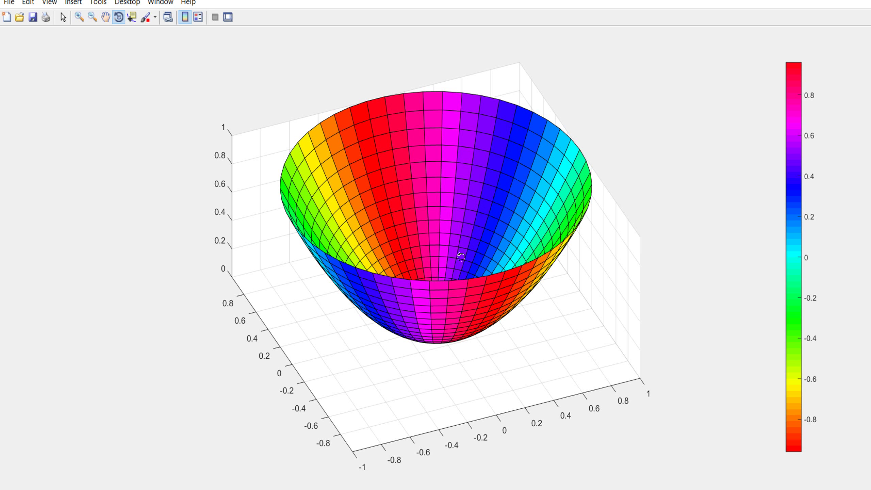
Rotate the hsv-coloured bowl surface in Figure 1 to an oblique side view
mouse_move(453, 290)
left_mouse_down()
mouse_move(454, 300)
mouse_move(307, 301)
mouse_move(284, 316)
left_mouse_up()
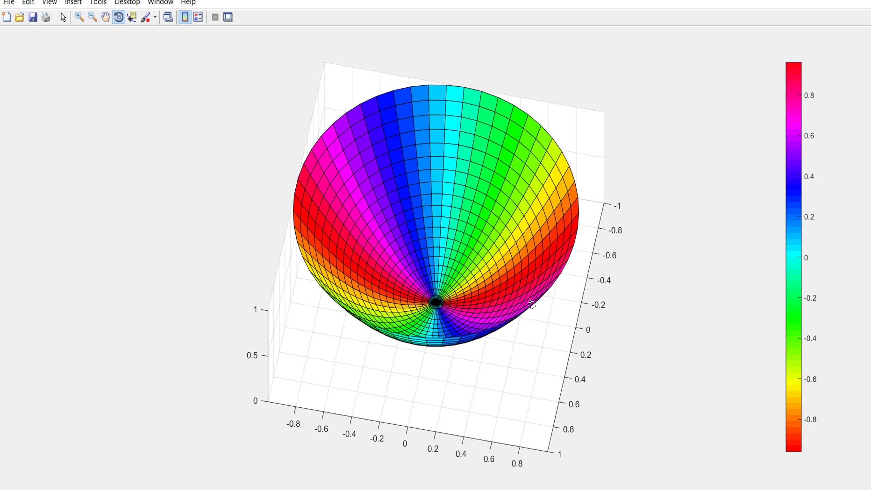
mouse_move(549, 279)
left_mouse_down()
mouse_move(446, 247)
mouse_move(448, 204)
mouse_move(416, 286)
mouse_move(430, 258)
left_mouse_up()
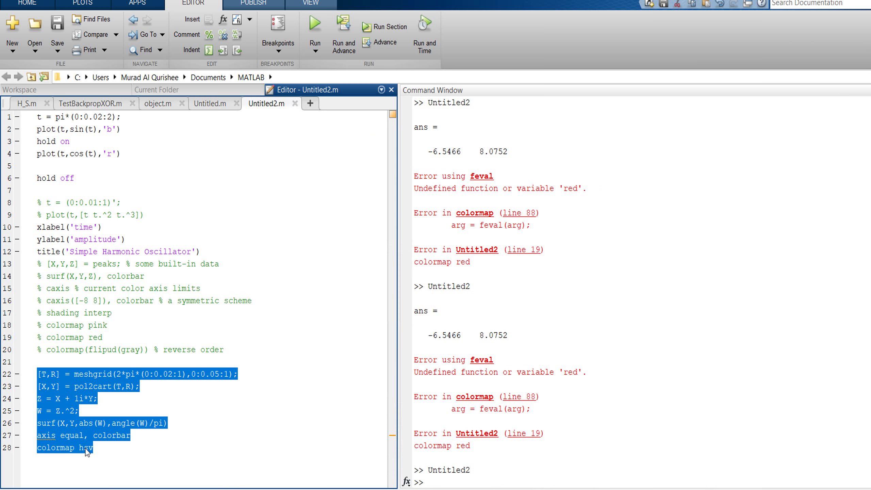
Copy the line 22 meshgrid line from Untitled2.m into a new Untitled3 script
left_click(88, 448)
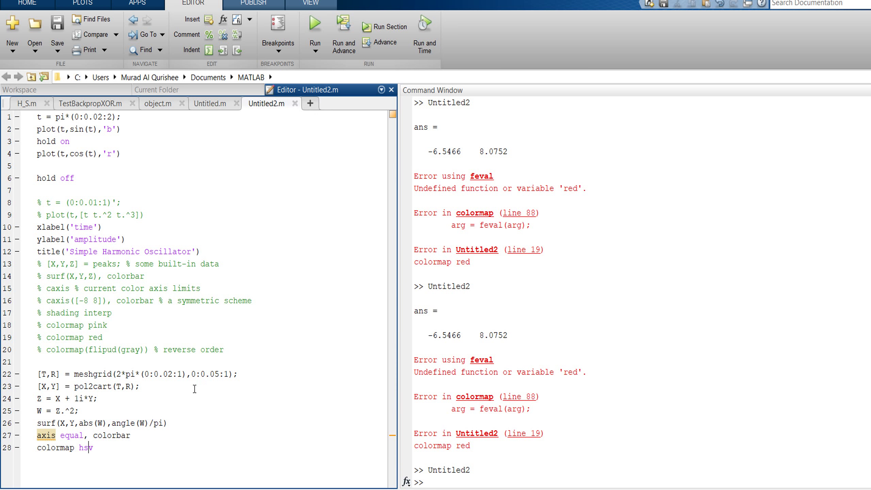
left_click_drag(238, 374, 39, 374)
key("ctrl+c")
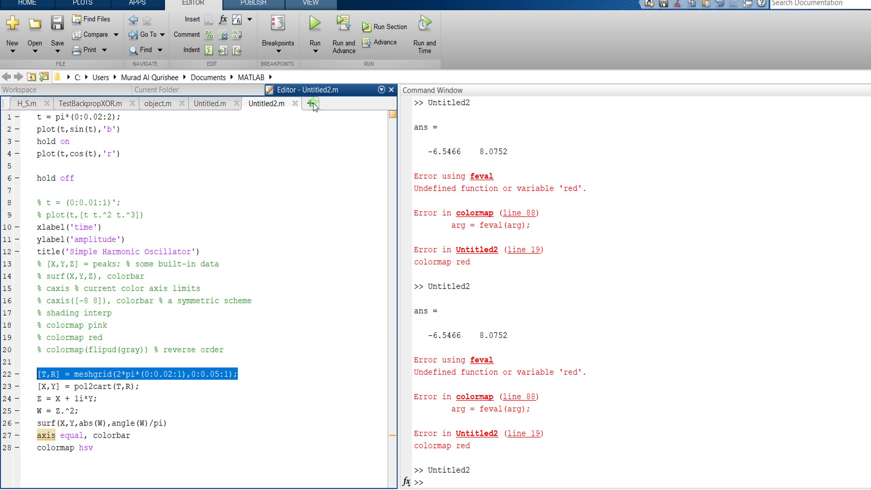
left_click(311, 103)
key("ctrl+v")
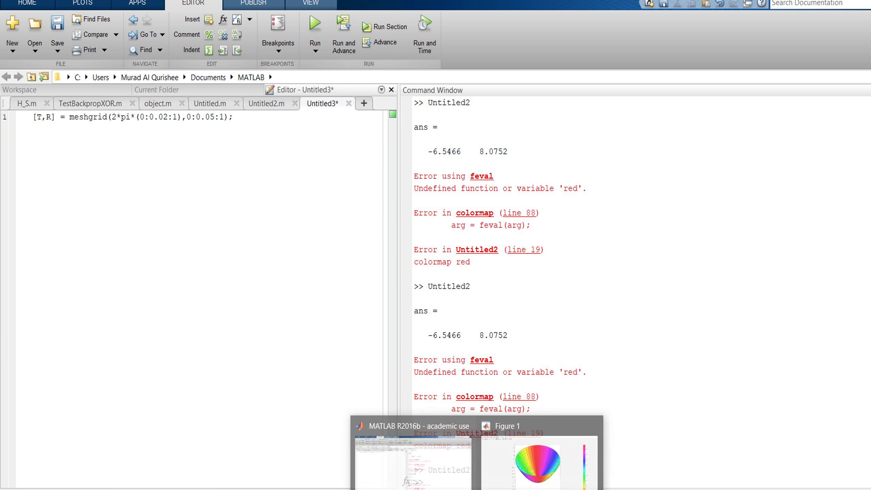
left_click(529, 451)
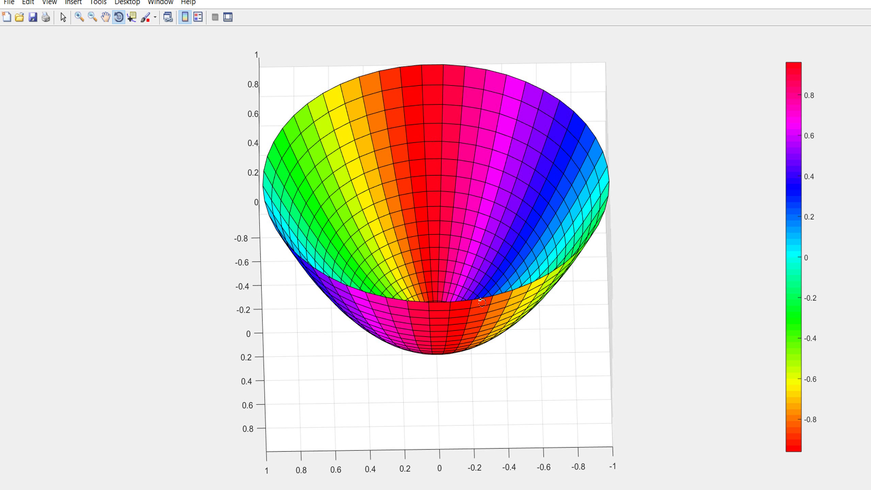
mouse_move(446, 383)
left_mouse_down()
mouse_move(435, 334)
mouse_move(436, 355)
left_mouse_up()
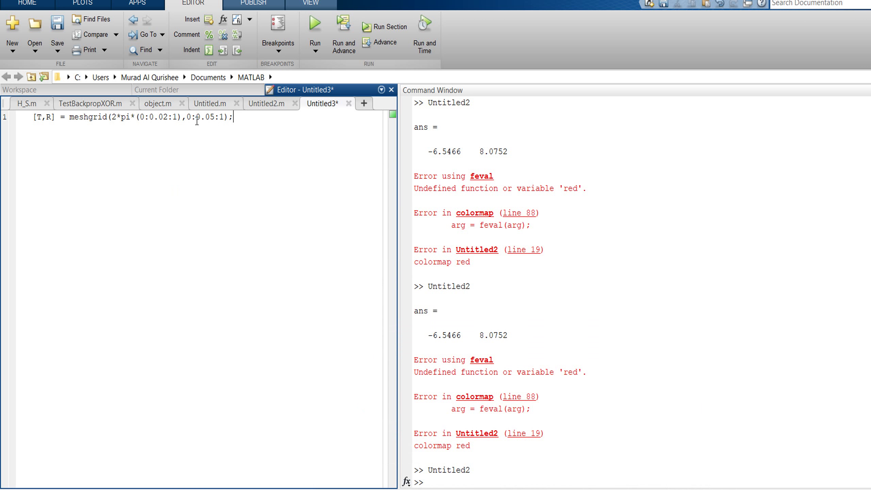
left_click_drag(216, 118, 194, 116)
left_click(211, 119)
left_click_drag(210, 118, 217, 118)
type("1")
left_click_drag(215, 117, 210, 118)
type("5")
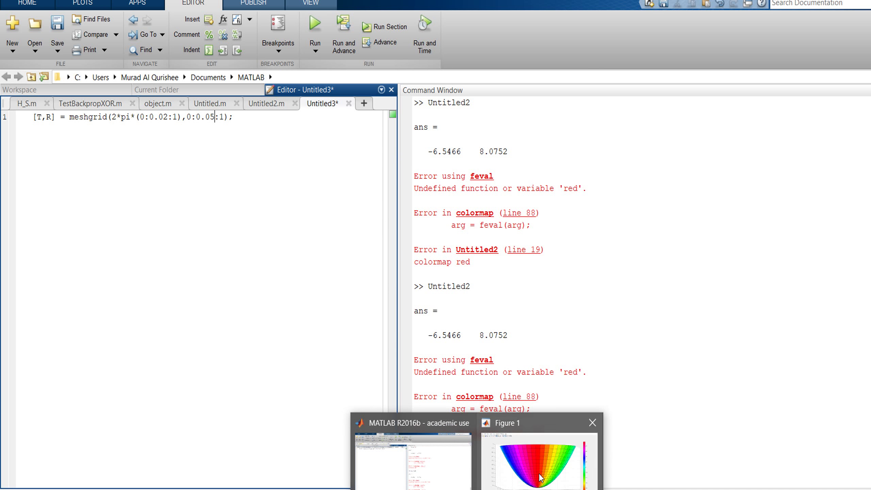
left_click(540, 467)
mouse_move(397, 280)
left_mouse_down()
mouse_move(391, 296)
mouse_move(405, 299)
left_mouse_up()
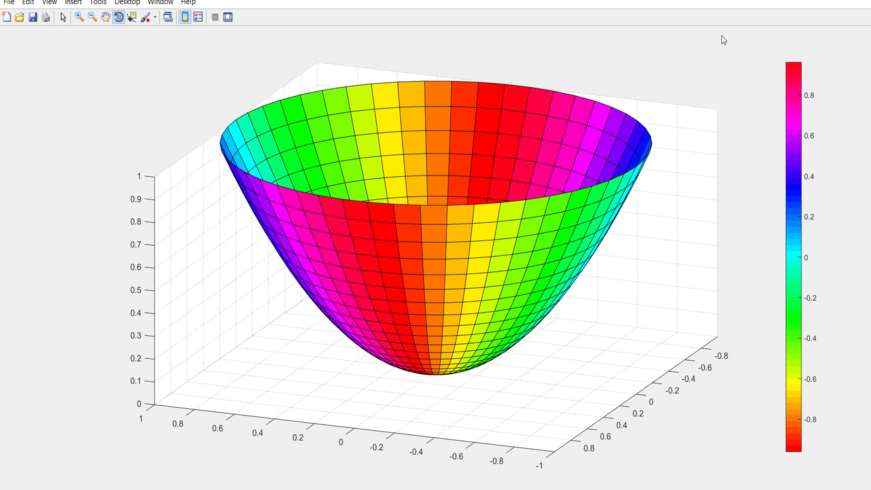
left_click(787, 4)
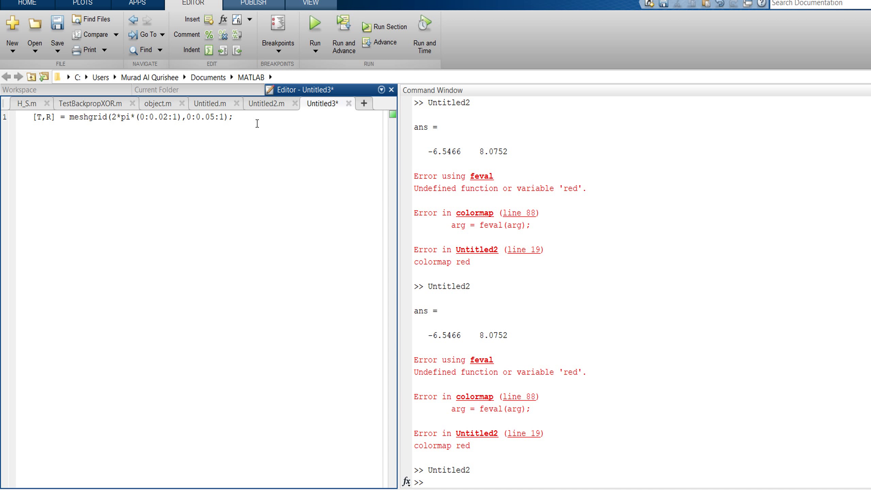
Copy [X,Y] = pol2cart(T,R) from Untitled2.m line 23 onto Untitled3 line 2
left_click(247, 119)
left_click(267, 103)
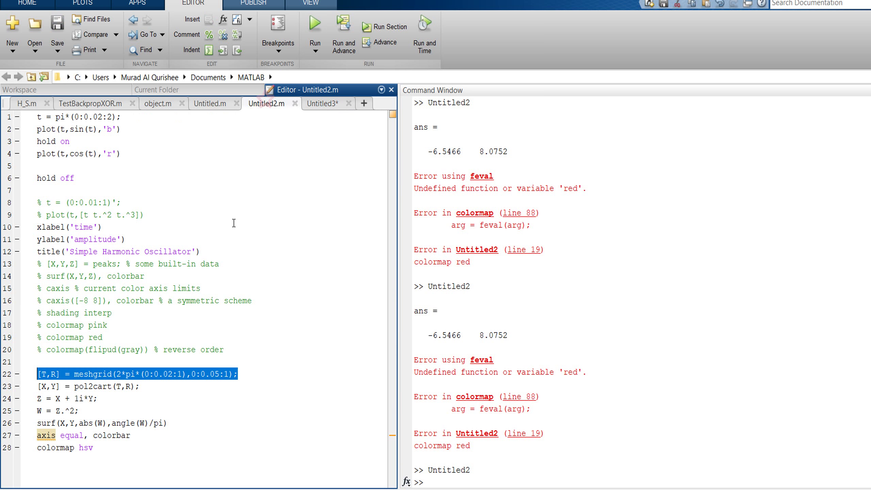
left_click_drag(139, 386, 39, 388)
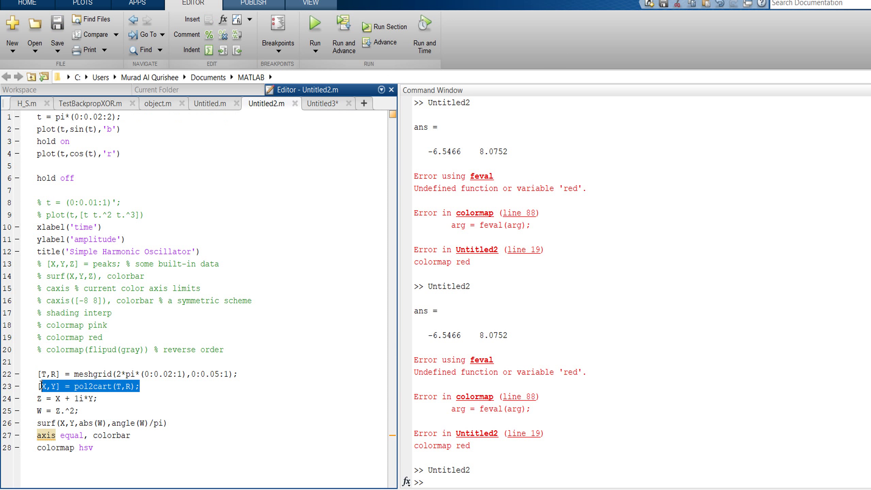
right_click(76, 386)
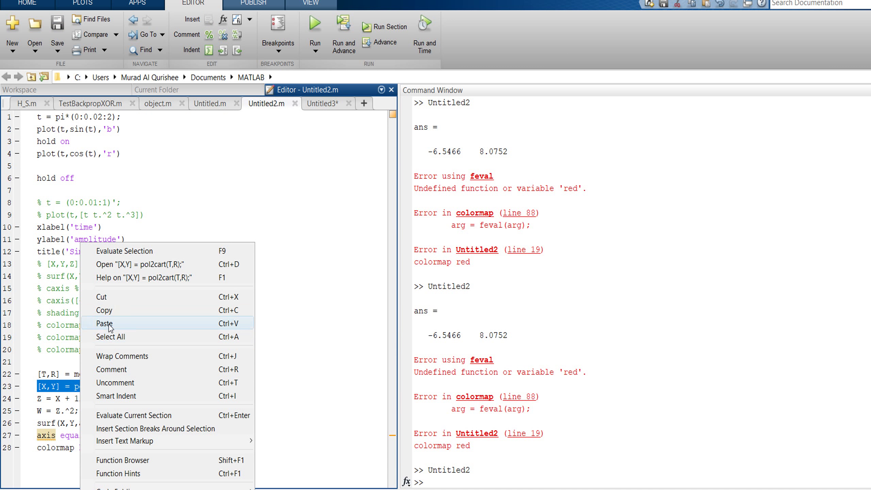
left_click(118, 304)
left_click(335, 107)
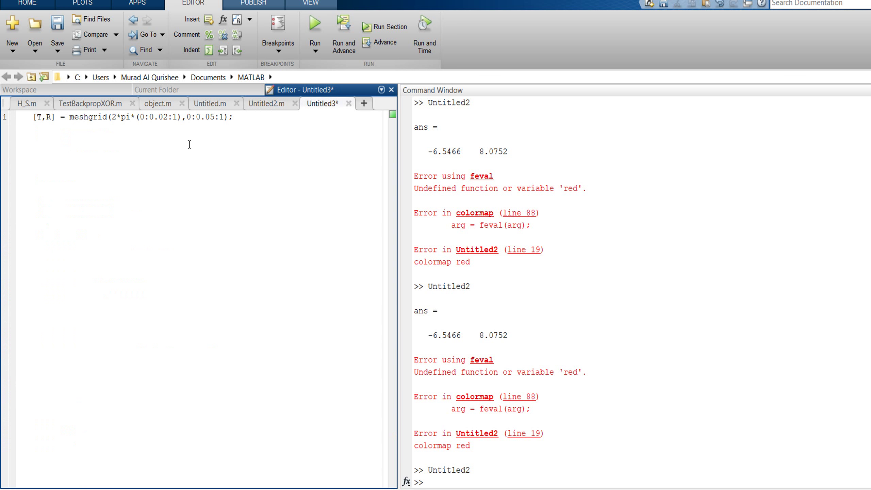
key("Return")
key("ctrl+v")
Select the Z = X + 1i*Y line in Untitled2.m and return to Untitled3
left_click(260, 103)
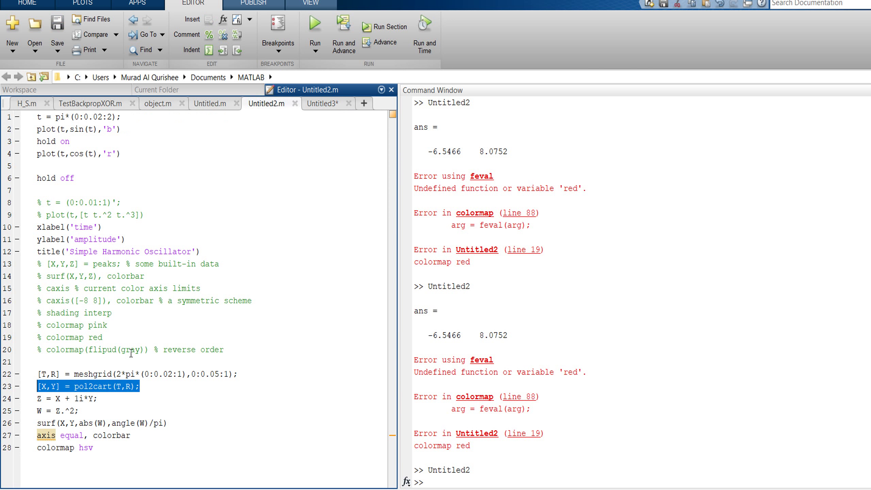
left_click(107, 398)
left_click_drag(99, 398, 37, 399)
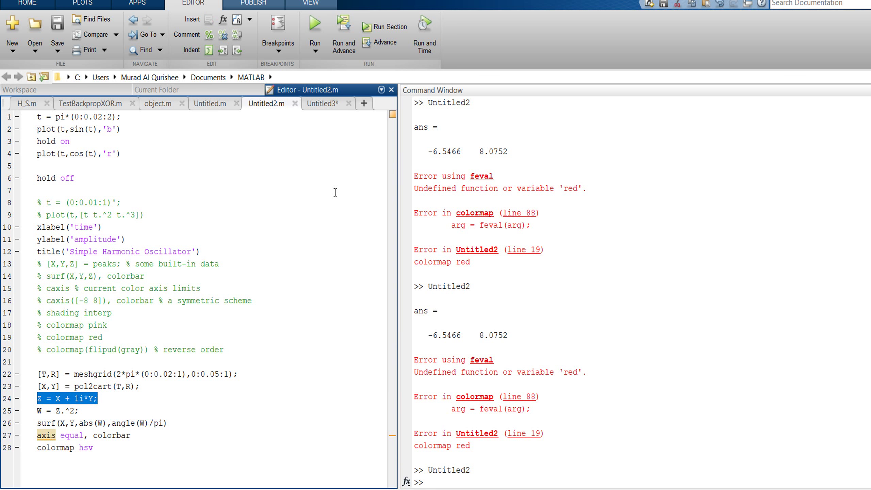
left_click(328, 105)
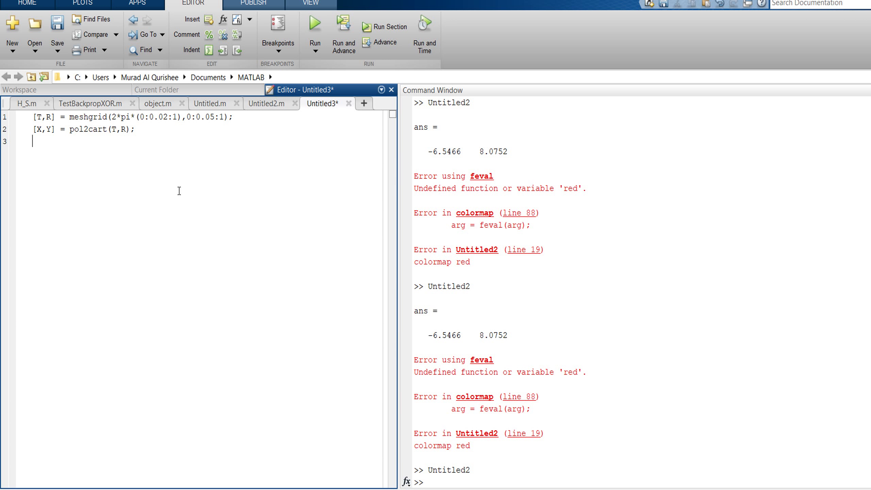
Paste Z = X + 1i*Y as line 3 of Untitled3
key("ctrl+v")
left_click_drag(80, 142, 75, 142)
left_click(75, 142)
key("End")
Copy W = Z.^2 from Untitled2.m line 25 onto Untitled3 line 4
left_click(279, 105)
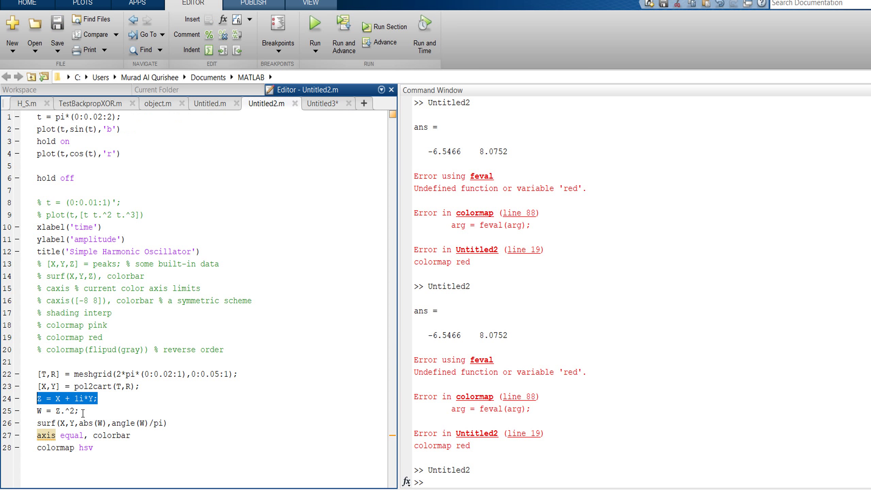
left_click_drag(80, 411, 37, 411)
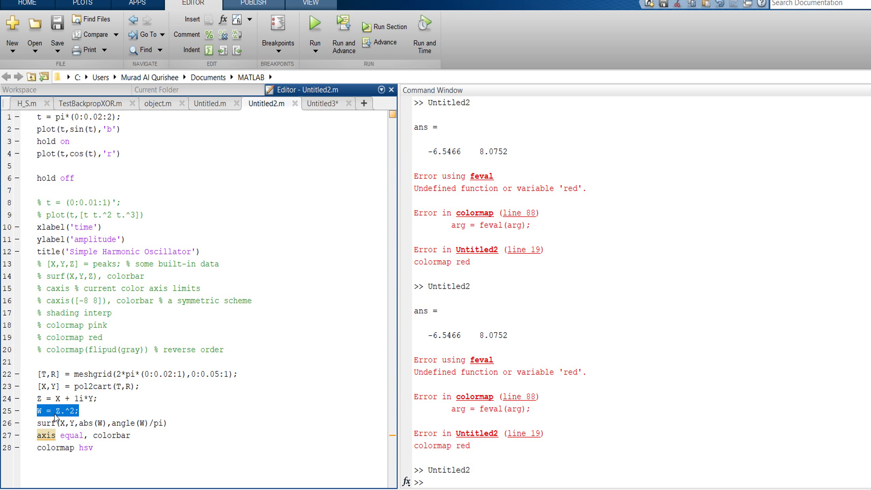
left_click(319, 104)
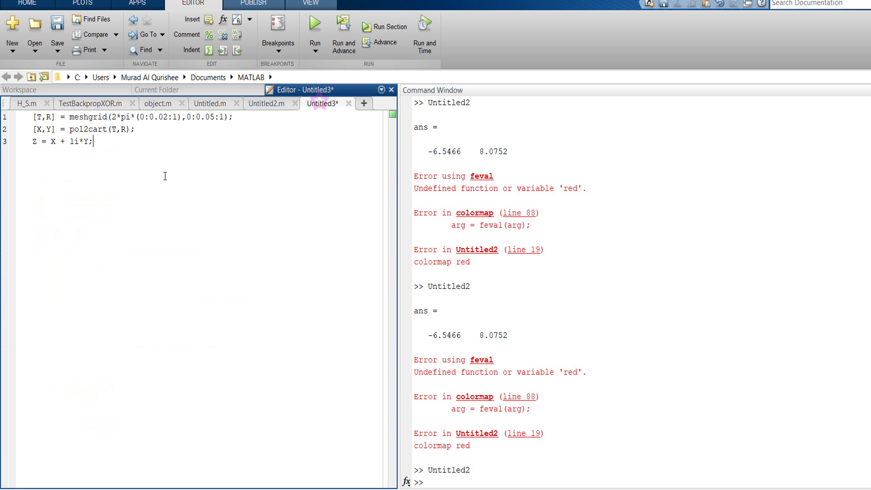
key("Return")
key("ctrl+v")
Select the surf line on Untitled2.m line 26, then return to Untitled3
left_click(263, 107)
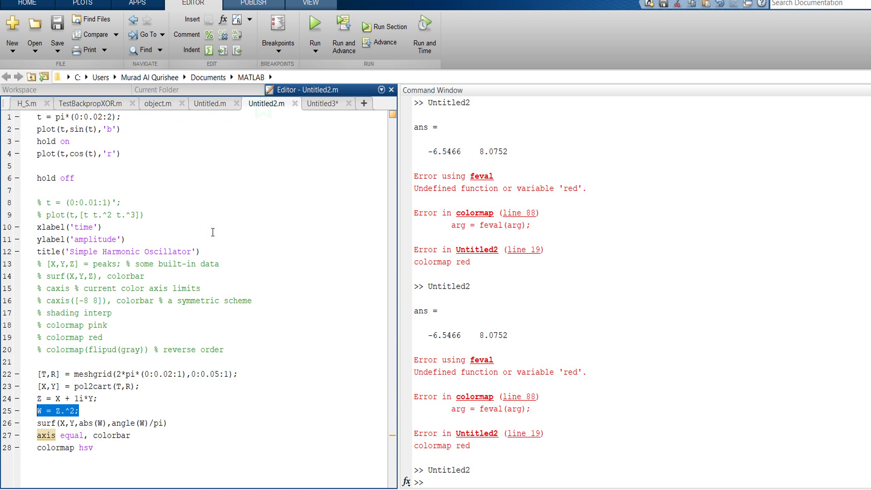
left_click_drag(174, 424, 39, 423)
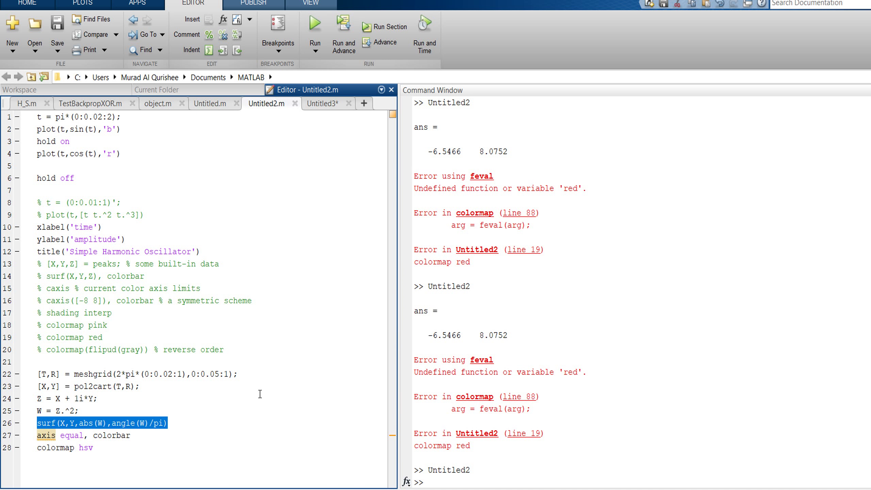
left_click(326, 103)
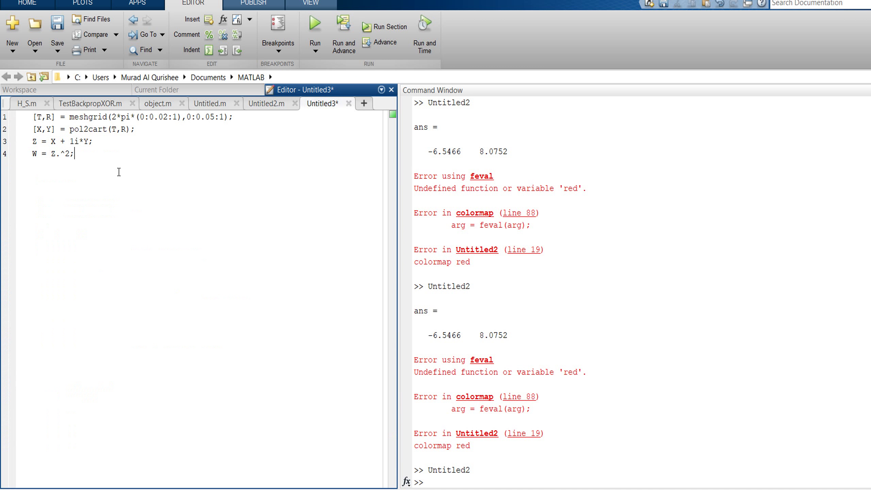
Add surf(X,Y,abs(W),angle(W)/pi) as line 5 and view the bowl surface figure
key("Return")
type("surf(X,Y,abs(W),angle(W)/pi)")
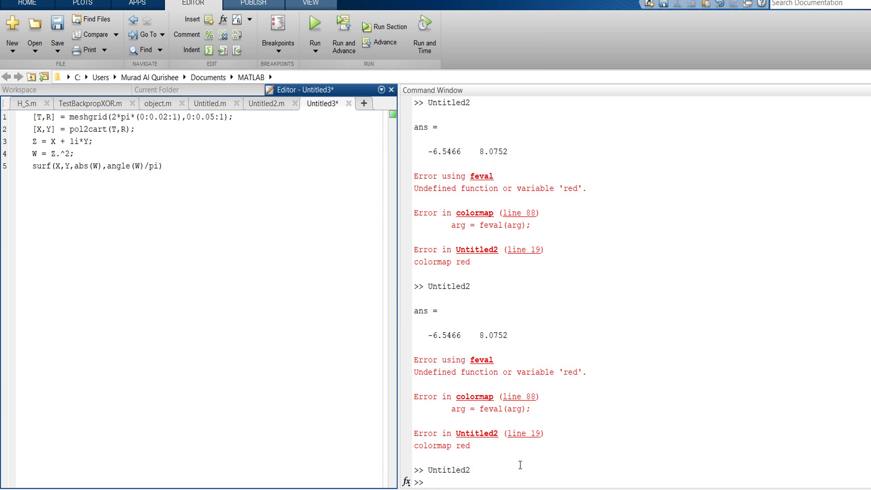
left_click(542, 455)
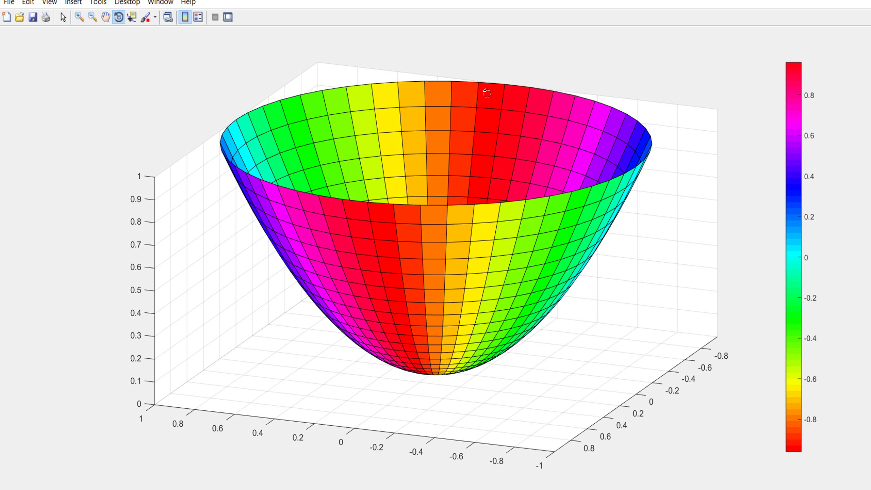
Copy axis equal, colorbar and colormap hsv from Untitled2.m lines 27–28 into Untitled3
left_click(813, 10)
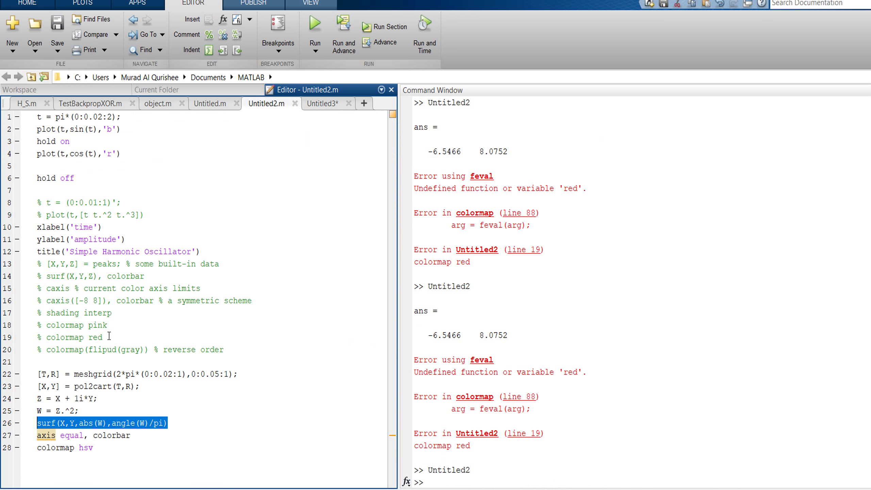
left_click_drag(133, 436, 40, 437)
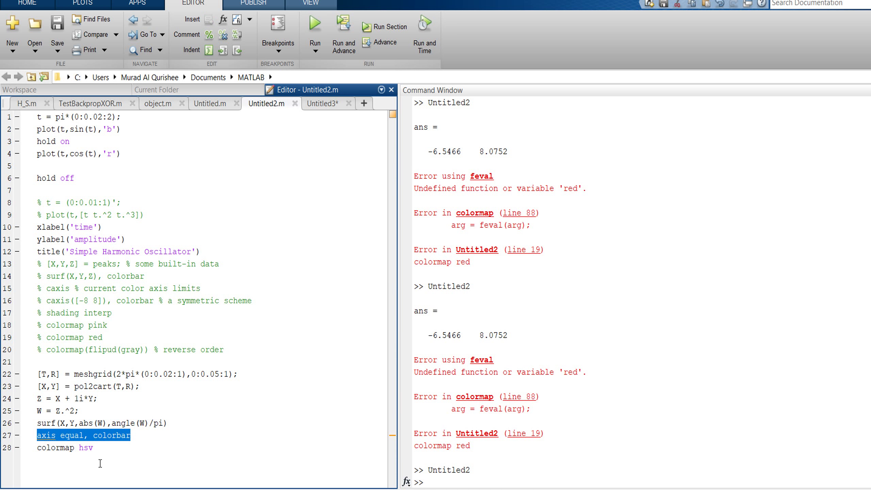
left_click_drag(94, 448, 37, 428)
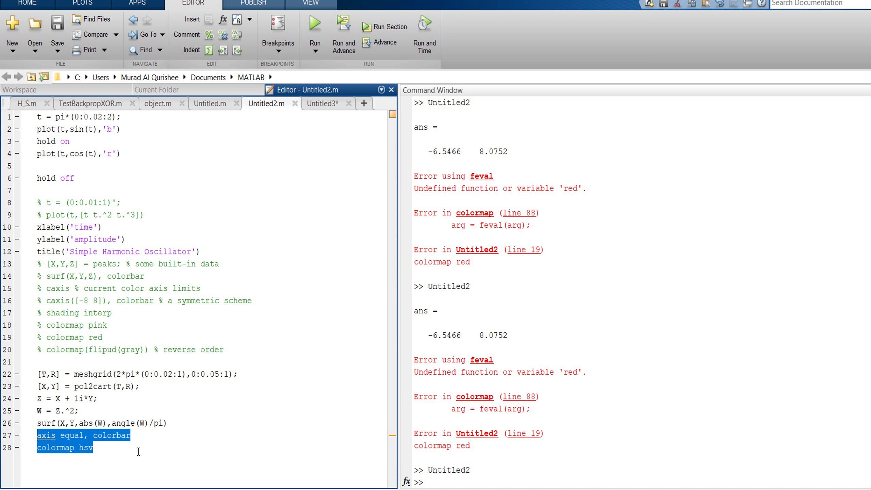
left_click(326, 105)
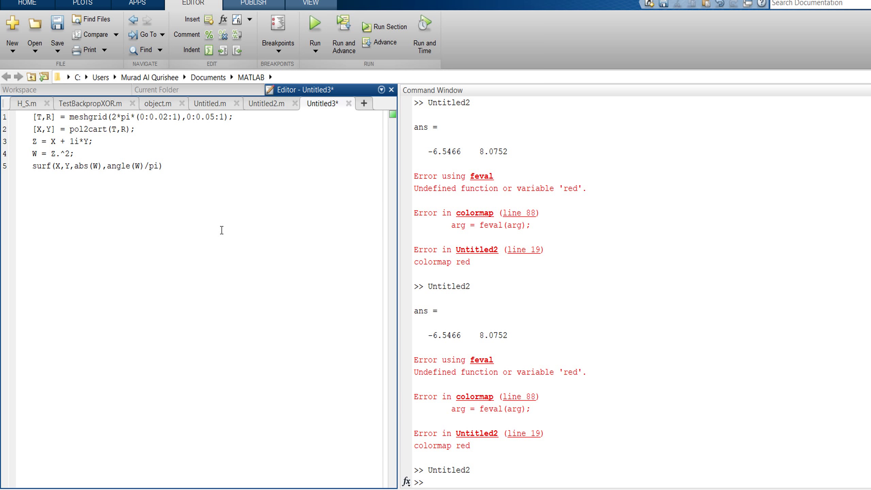
key("Return")
key("ctrl+v")
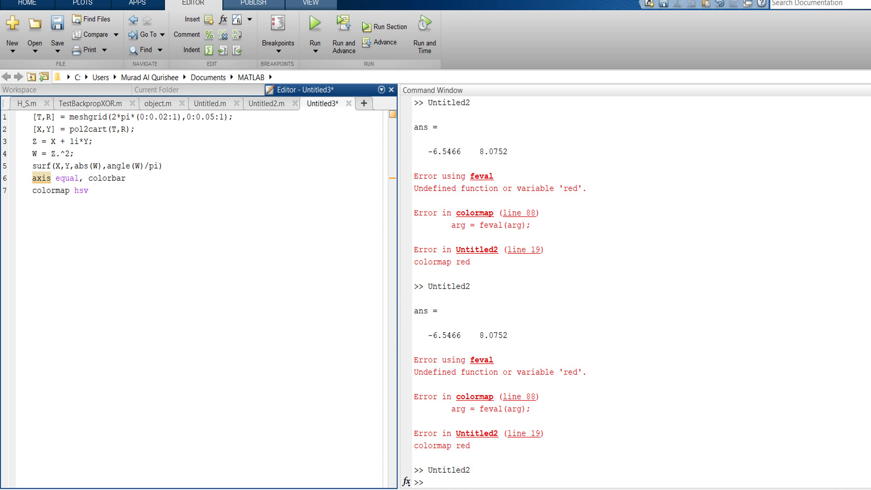
left_click(538, 466)
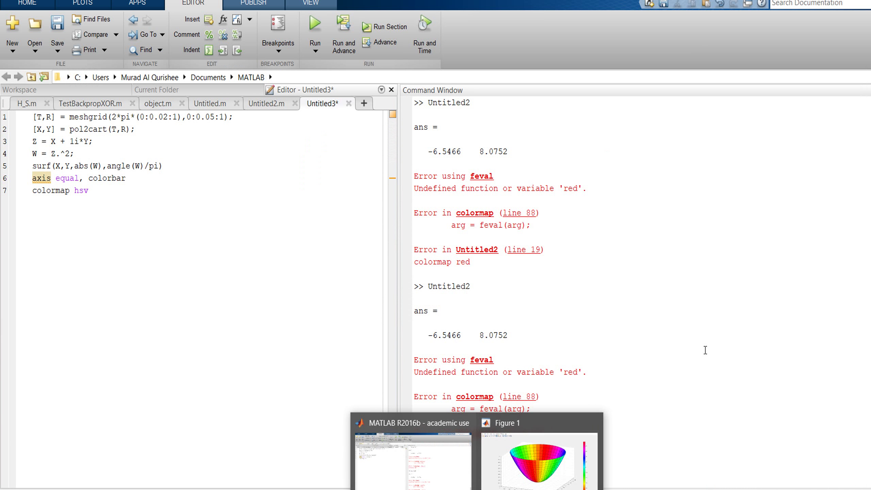
Highlight hsv on line 7, then bring up Figure 1's colorbar bowl plot
left_click(541, 474)
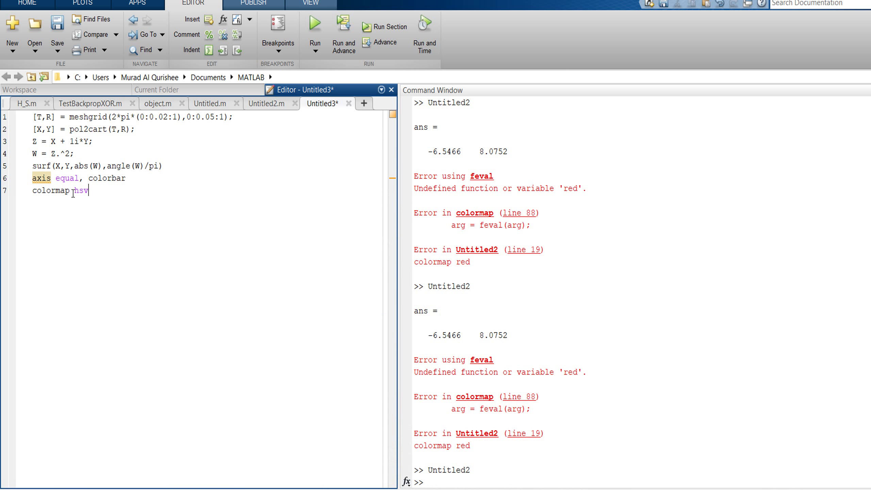
double_click(82, 190)
left_click(89, 190)
left_click(524, 454)
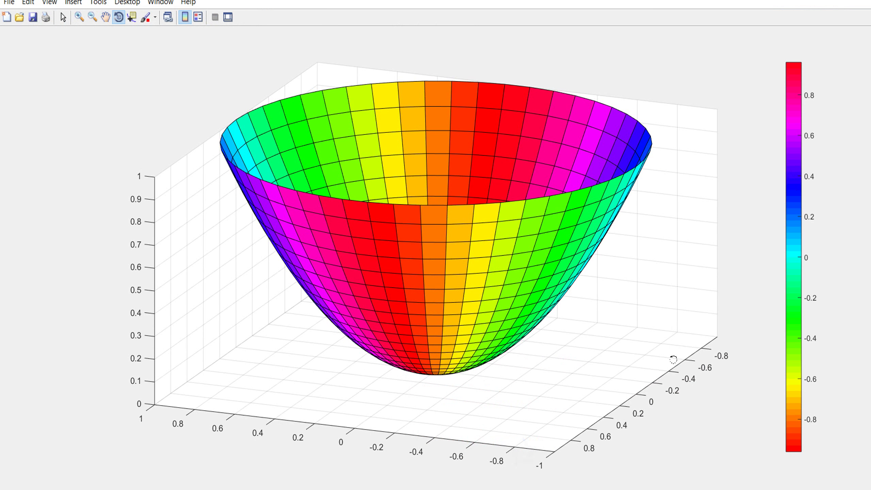